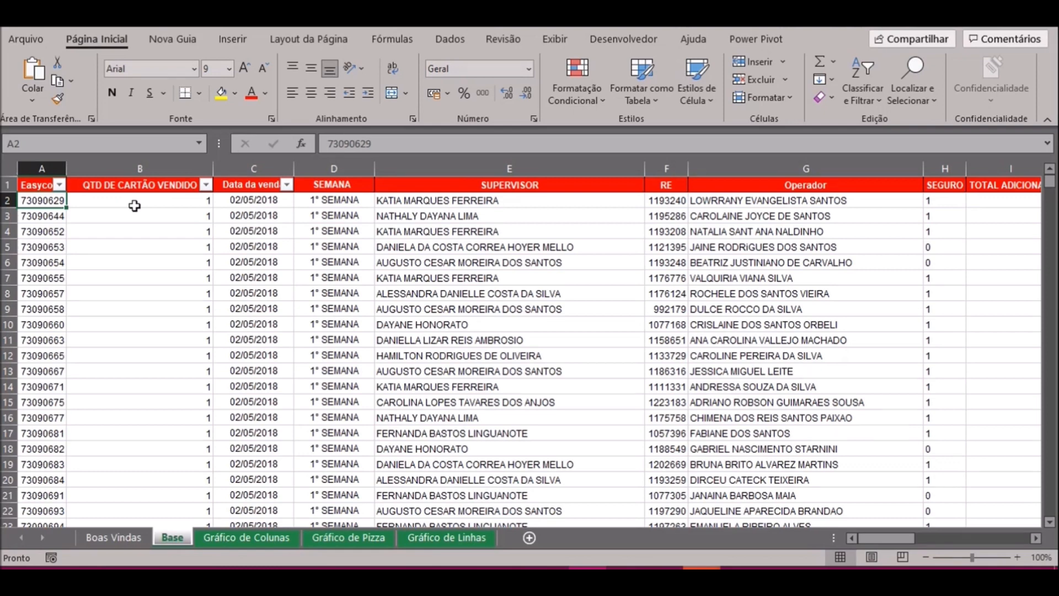
Select the whole data set on the Base sheet and review its columns through to Email, TMO - Dia, Limite and Capanha
key("ctrl+a")
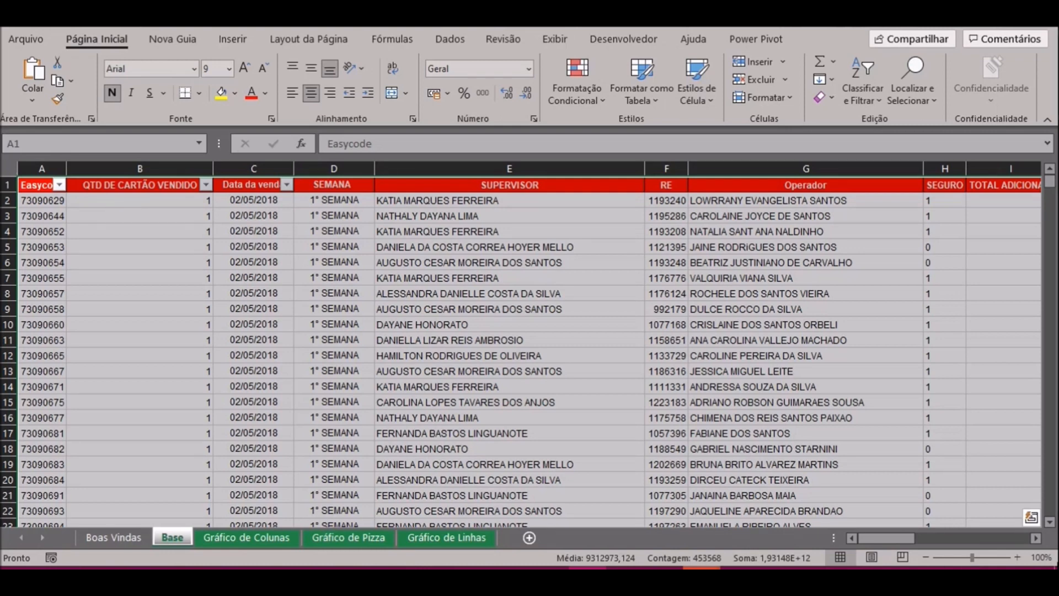
mouse_move(905, 539)
left_mouse_down()
mouse_move(1023, 533)
mouse_move(895, 533)
left_mouse_up()
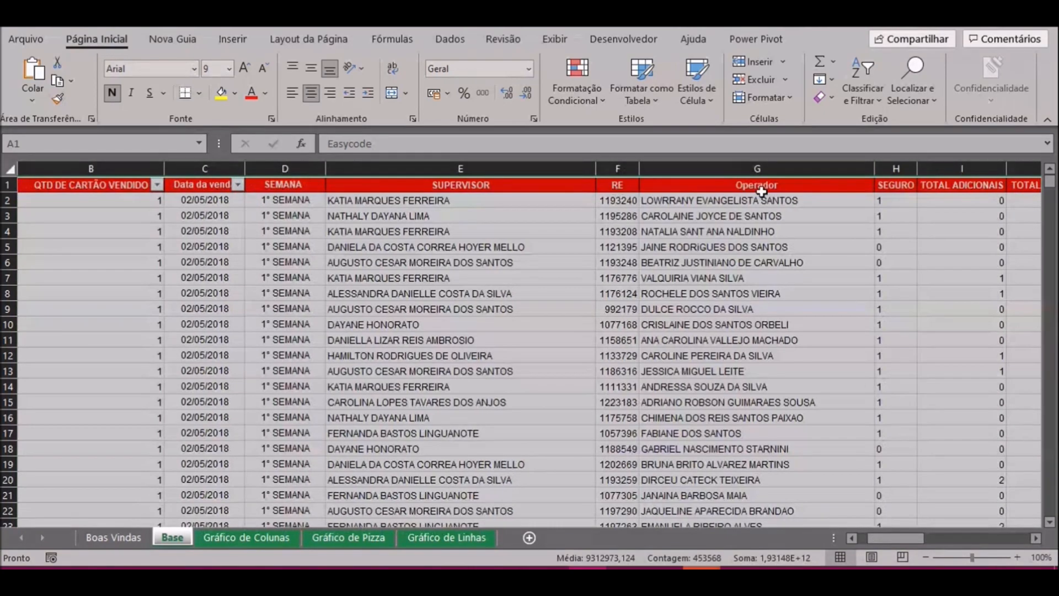
left_click_drag(893, 538, 1012, 535)
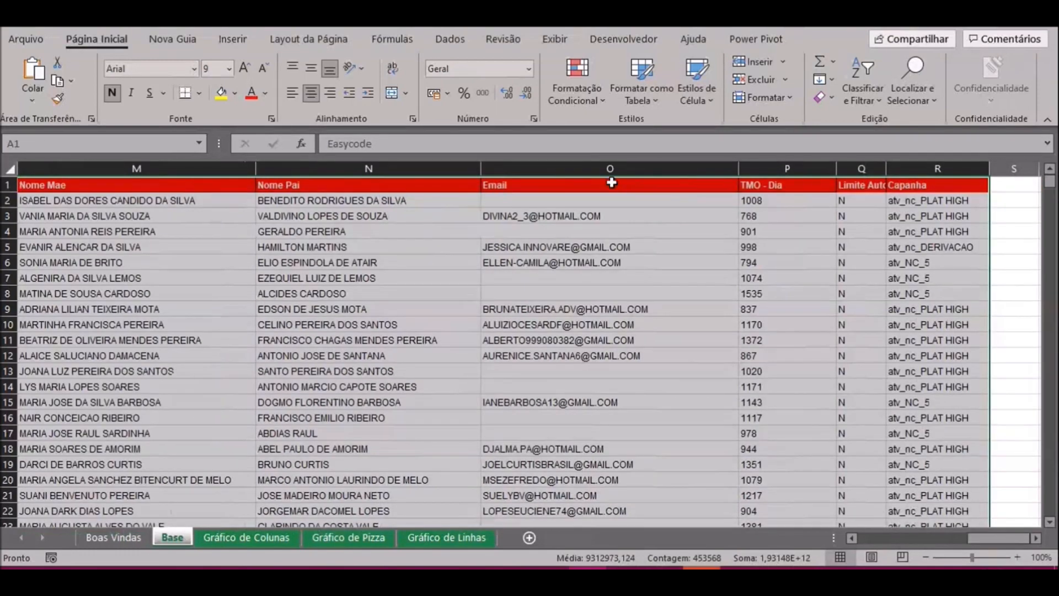
left_click(609, 183)
left_click(778, 184)
left_click(860, 184)
left_click(920, 184)
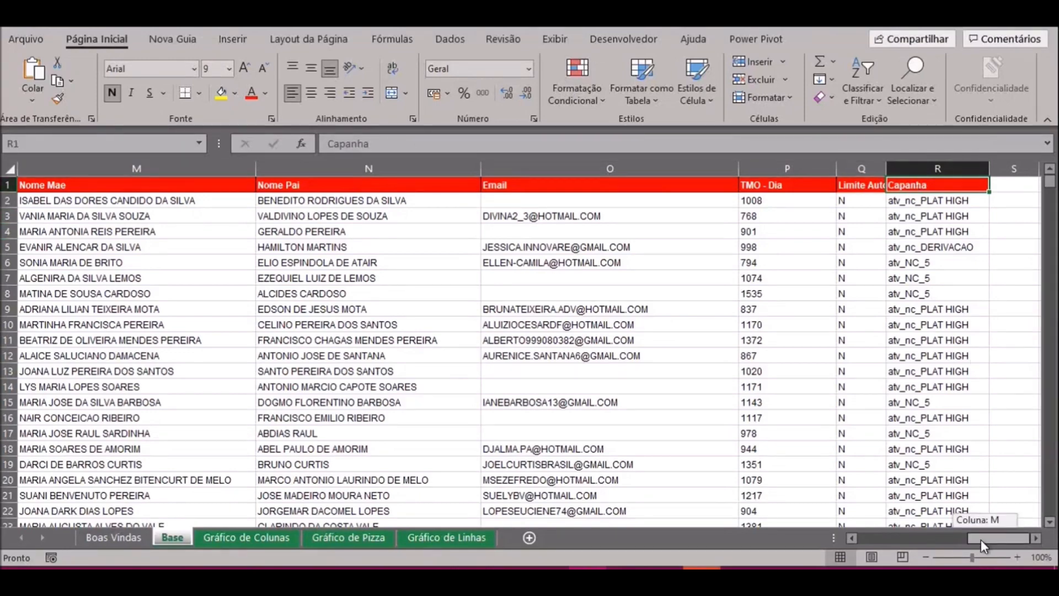
left_click_drag(981, 538, 833, 555)
key("ctrl+Home")
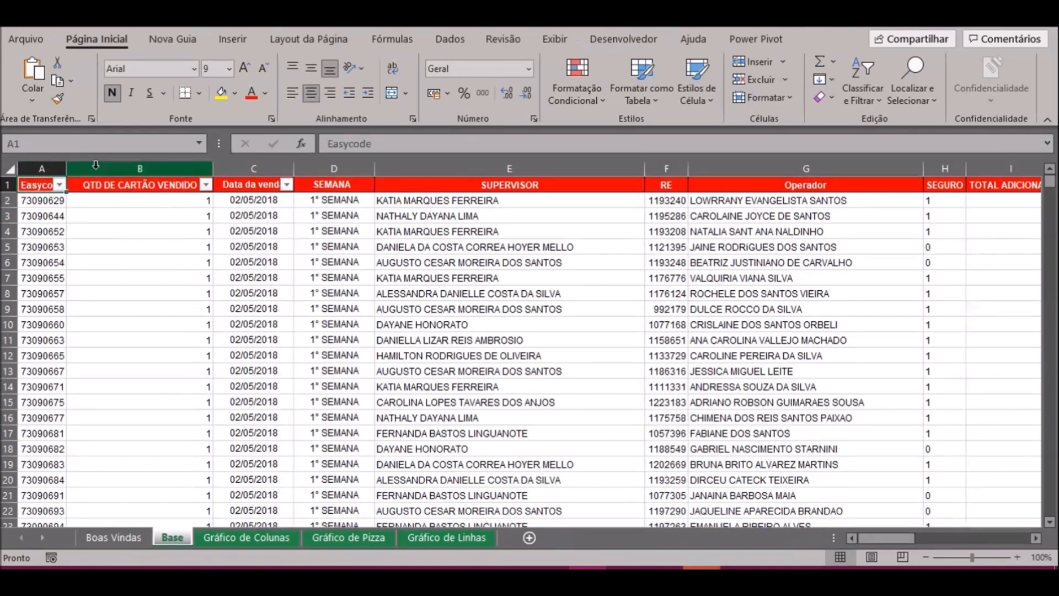
Go through the header row cell by cell from Easycode to Capanha and return to cell A1
key("Right")
key("Left")
key("Right")
key("Right")
key("Right")
key("Right")
key("Right")
key("Right")
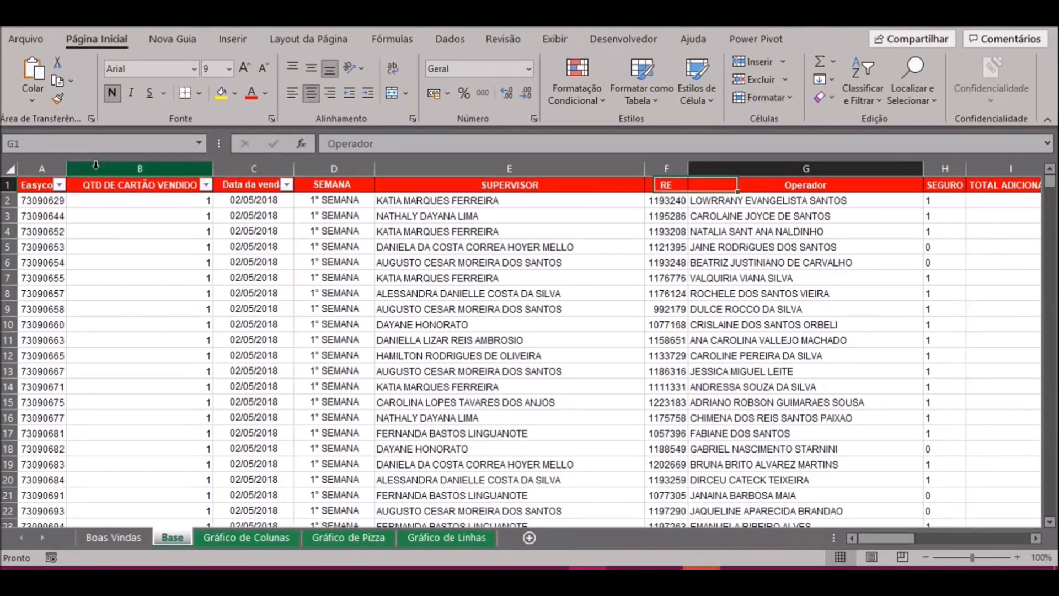
key("Right")
key("Right")
key("Right")
key("Right")
key("Right")
key("Right")
key("Right")
key("Right")
key("Right")
key("Right")
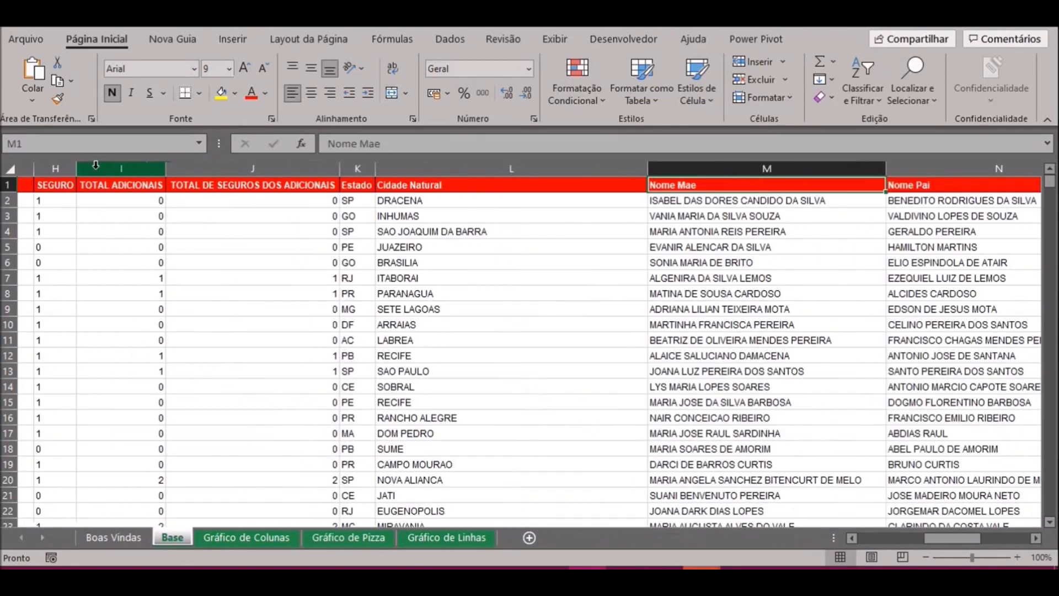
key("Right")
key("Right")
key("Right")
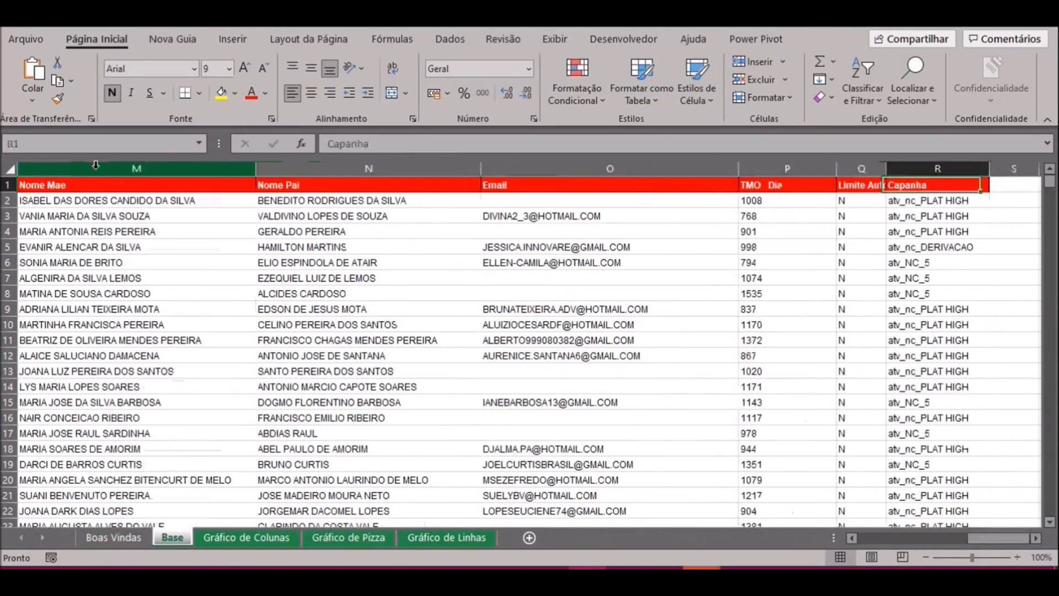
key("Left")
key("Left")
key("Left")
key("Left")
key("Left")
key("Left")
key("Left")
key("Left")
key("Left")
key("Left")
key("Left")
key("Left")
key("Left")
key("ctrl+Home")
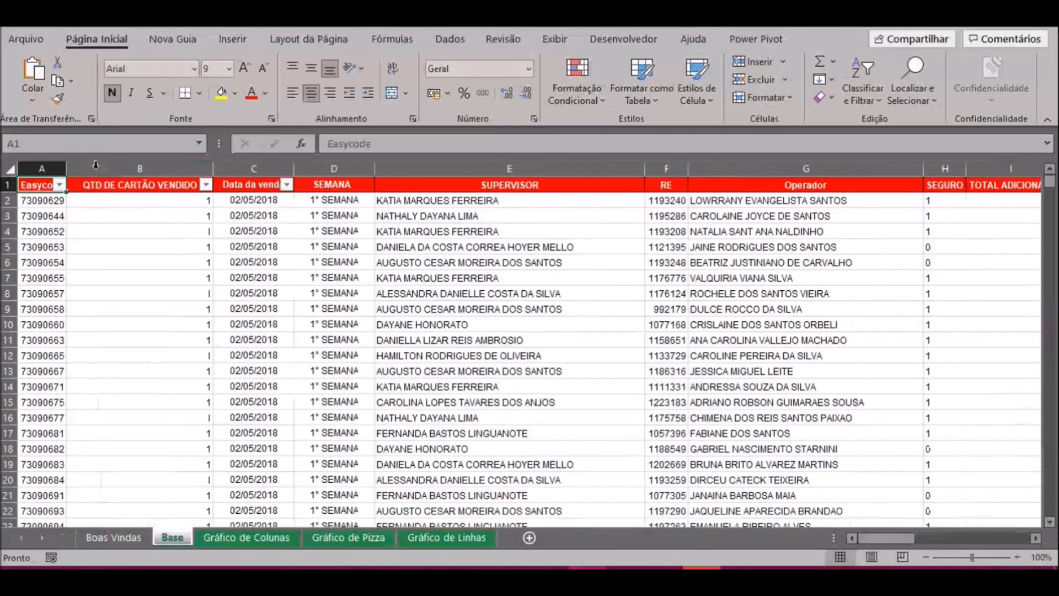
Select columns A through R to review the data's extent, finishing on the first Easycode record in A2
left_click_drag(45, 169, 722, 176)
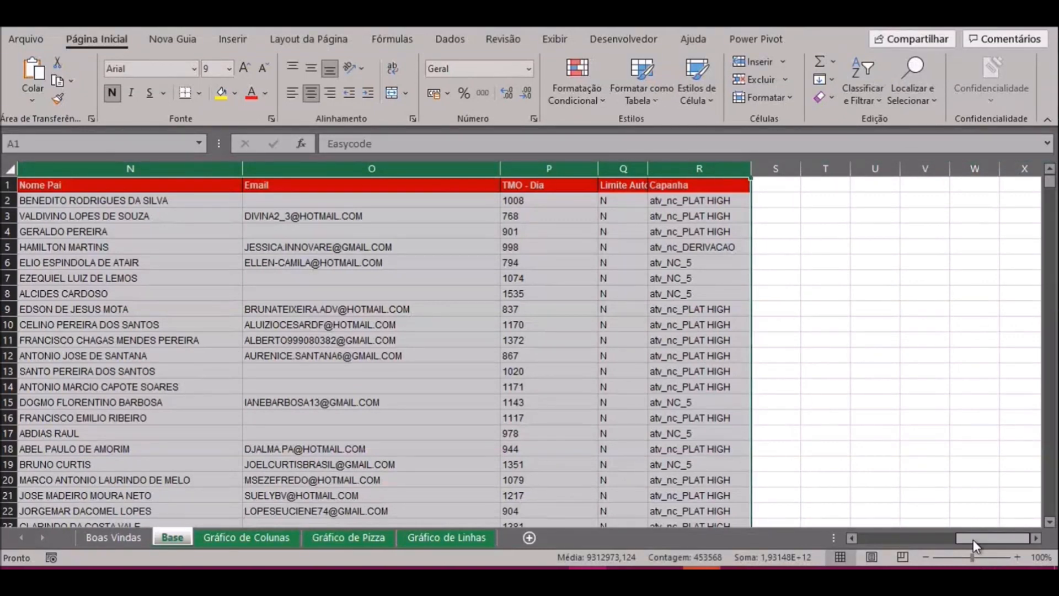
left_click_drag(973, 539, 874, 539)
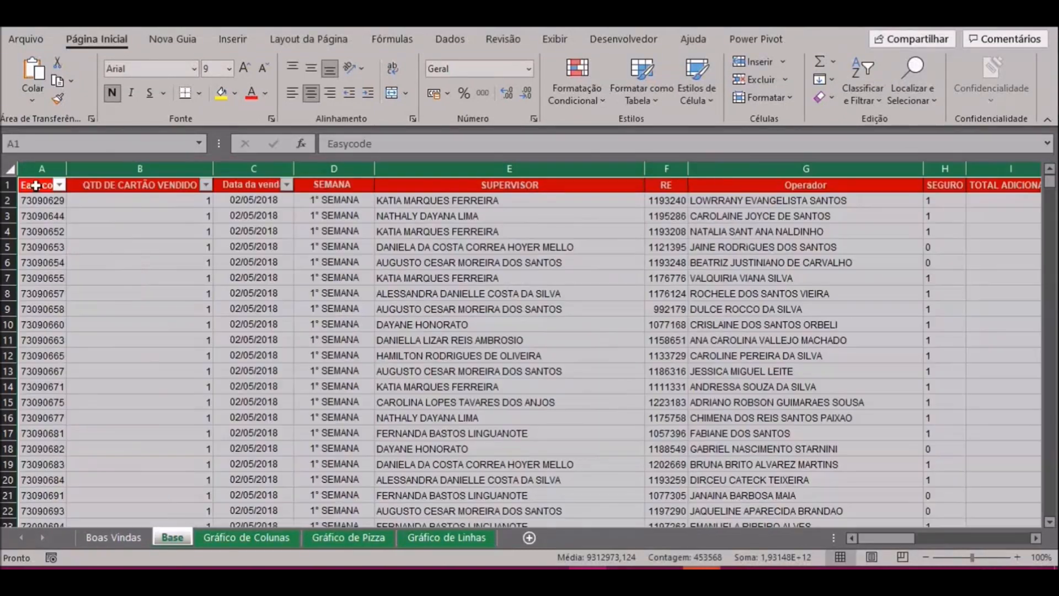
left_click(31, 185)
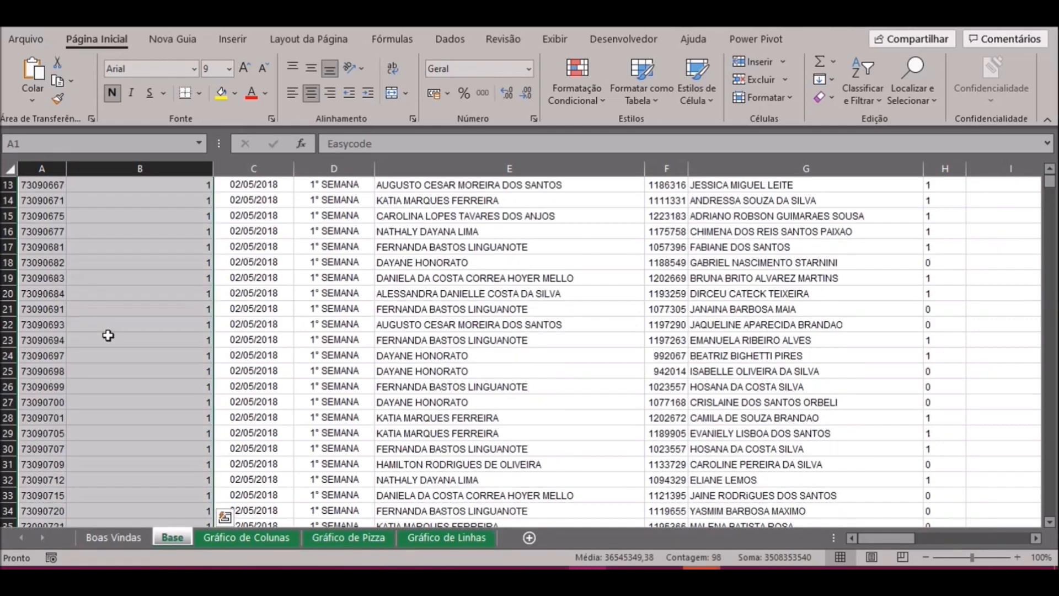
scroll(109, 336, "up", 4)
left_click(46, 199)
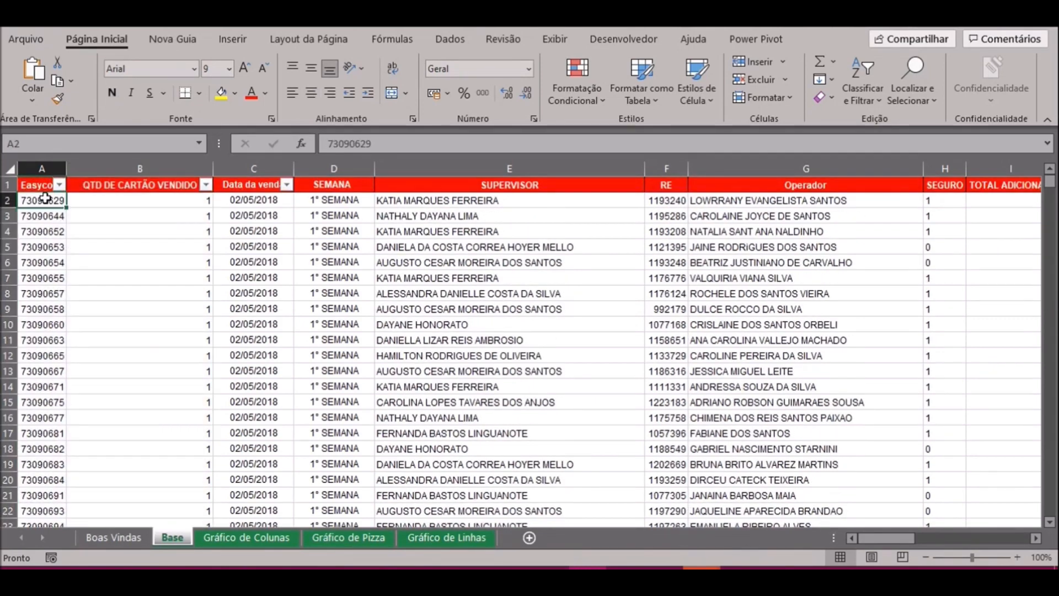
Try to format the whole data range A1:R25954 as a table with headers, using the light style with a blue header row
key("ctrl+a")
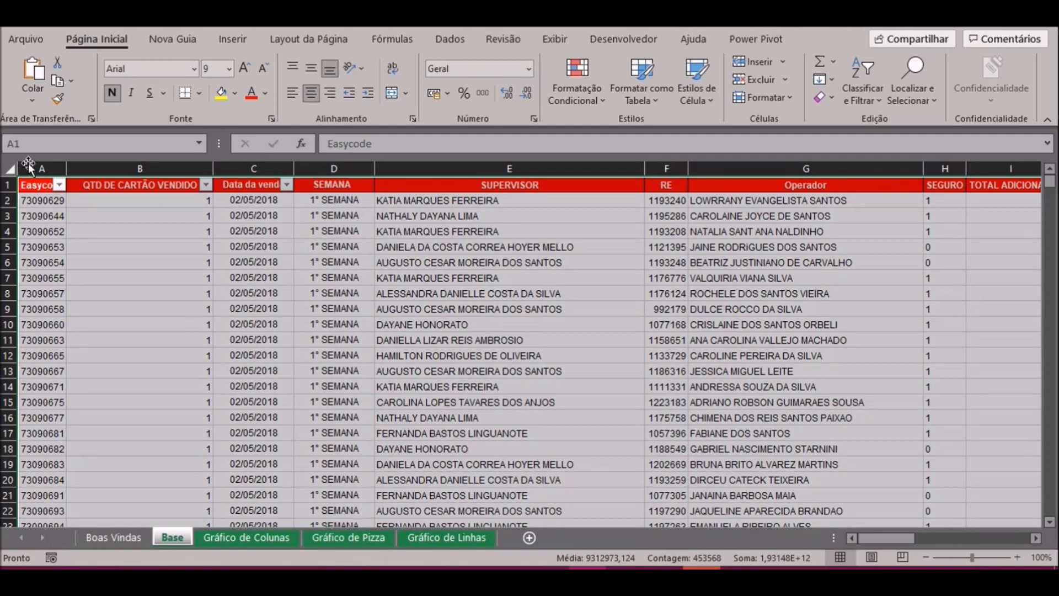
left_click(634, 100)
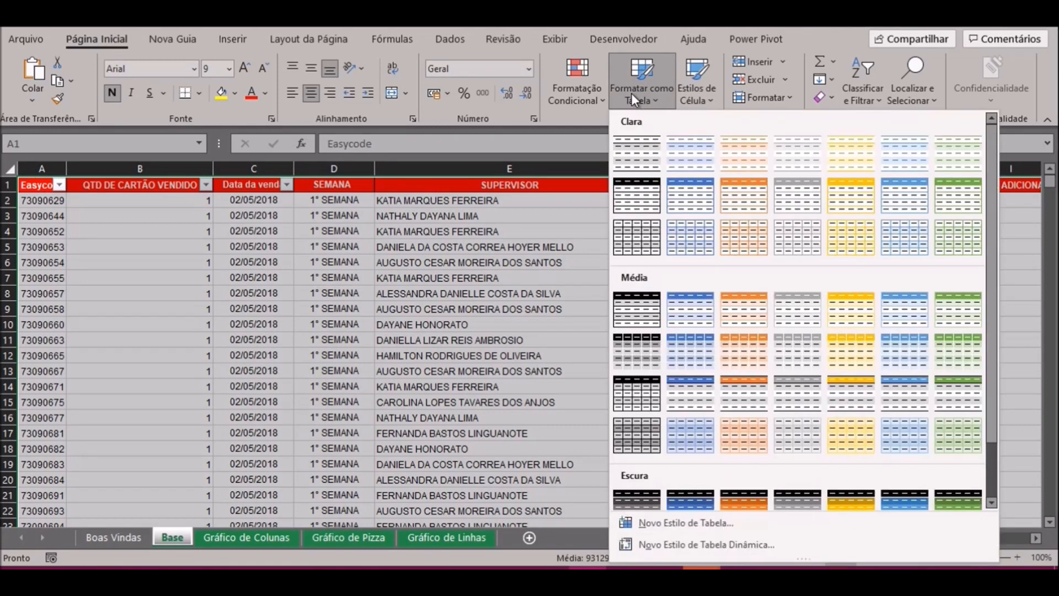
left_click(703, 195)
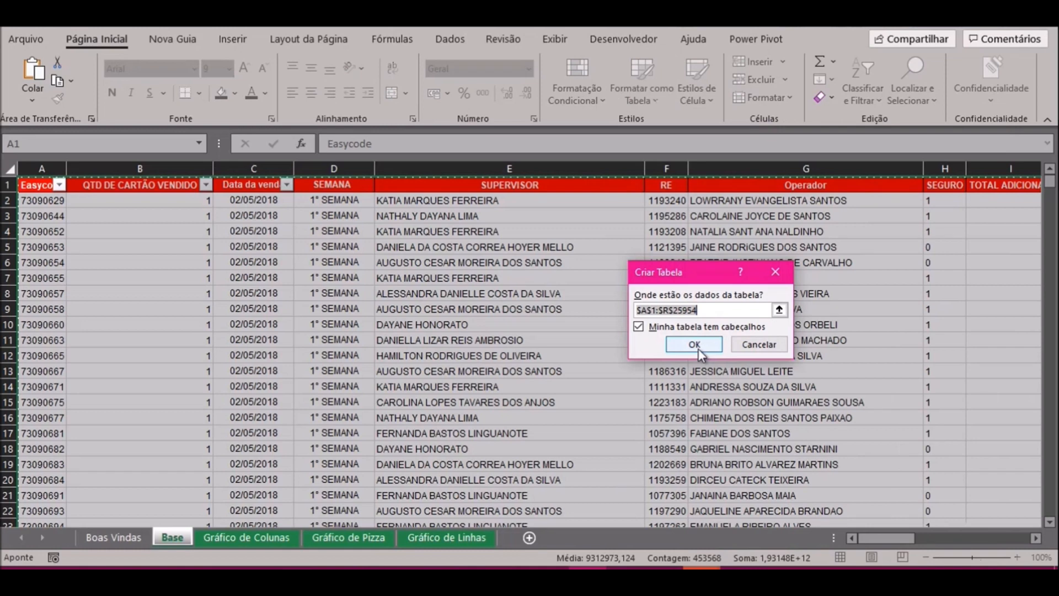
left_click(698, 348)
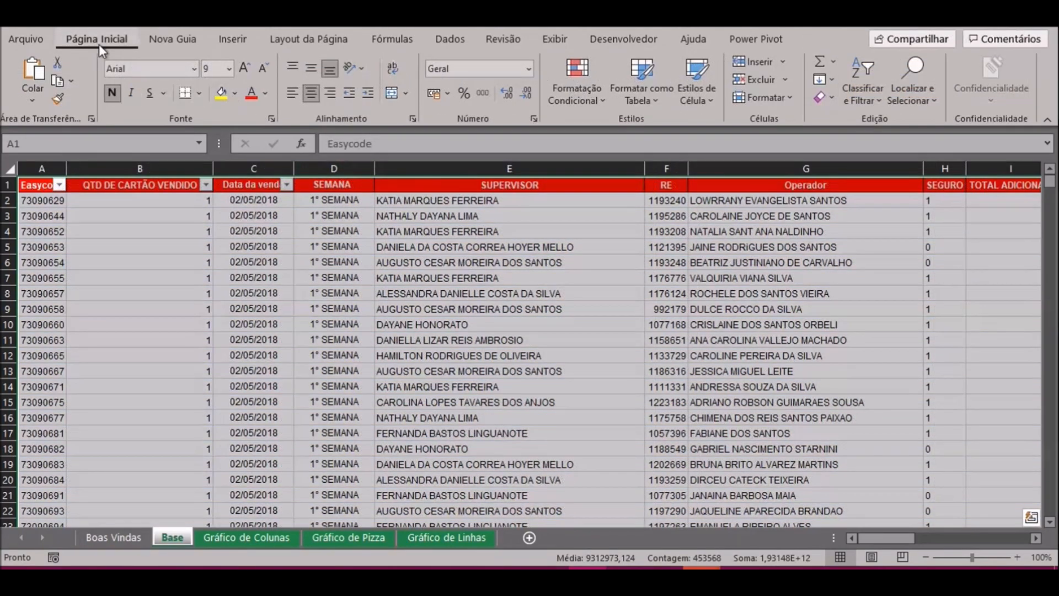
Format the data range A1:R25954 as a table with headers, using the light style with a black header row
left_click(645, 91)
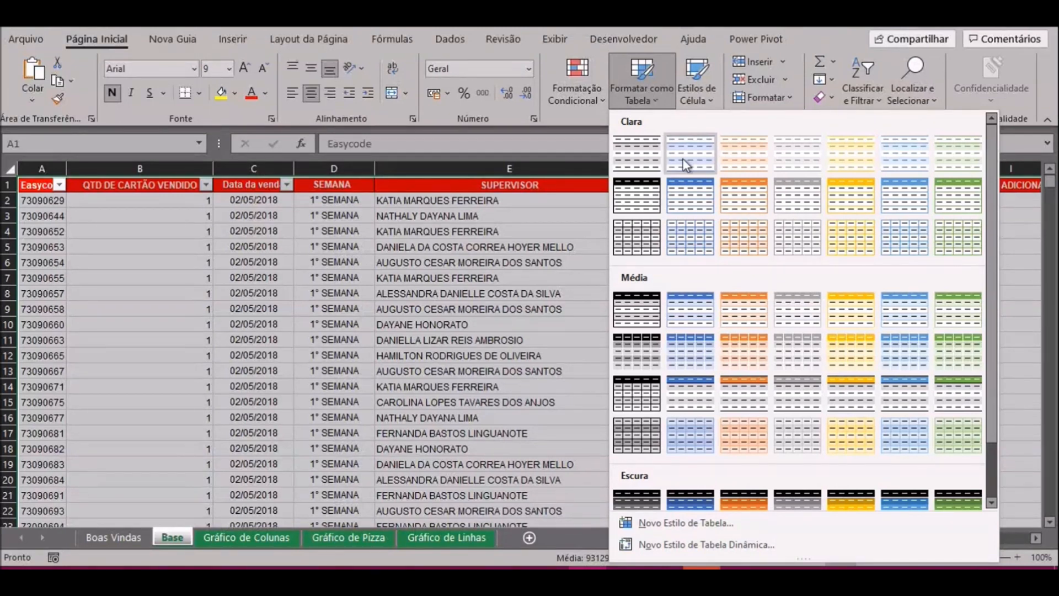
left_click(658, 202)
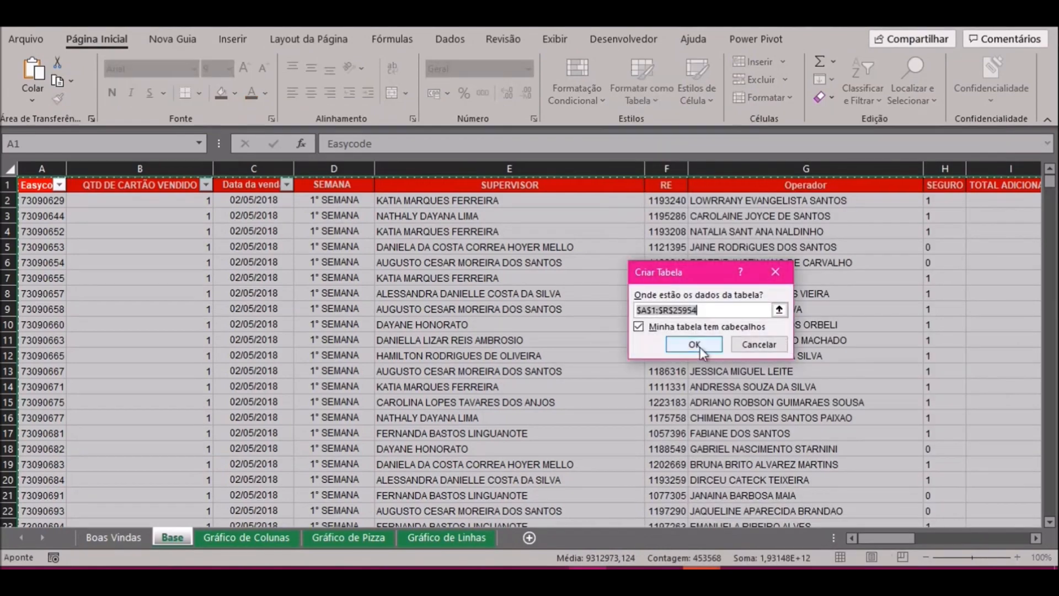
left_click(696, 345)
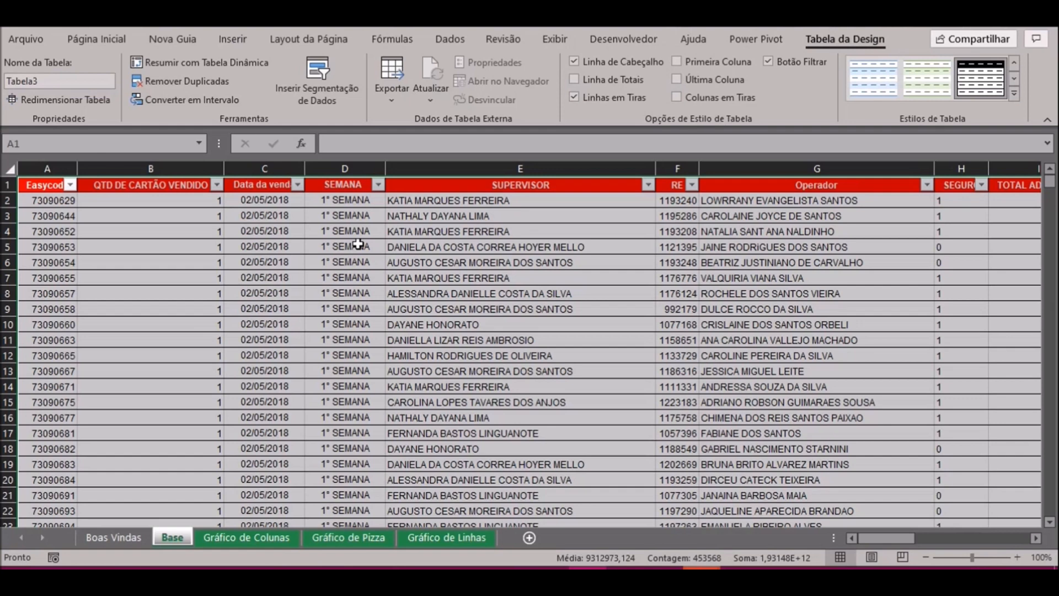
Create a pivot table on a new worksheet with Tabela3 as its source
left_click(233, 39)
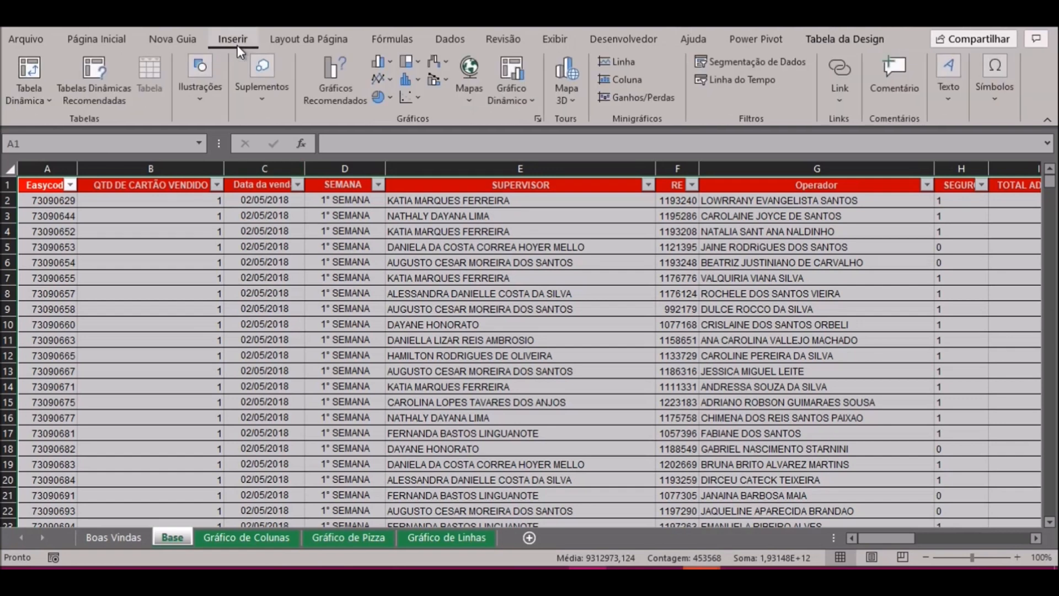
left_click(33, 90)
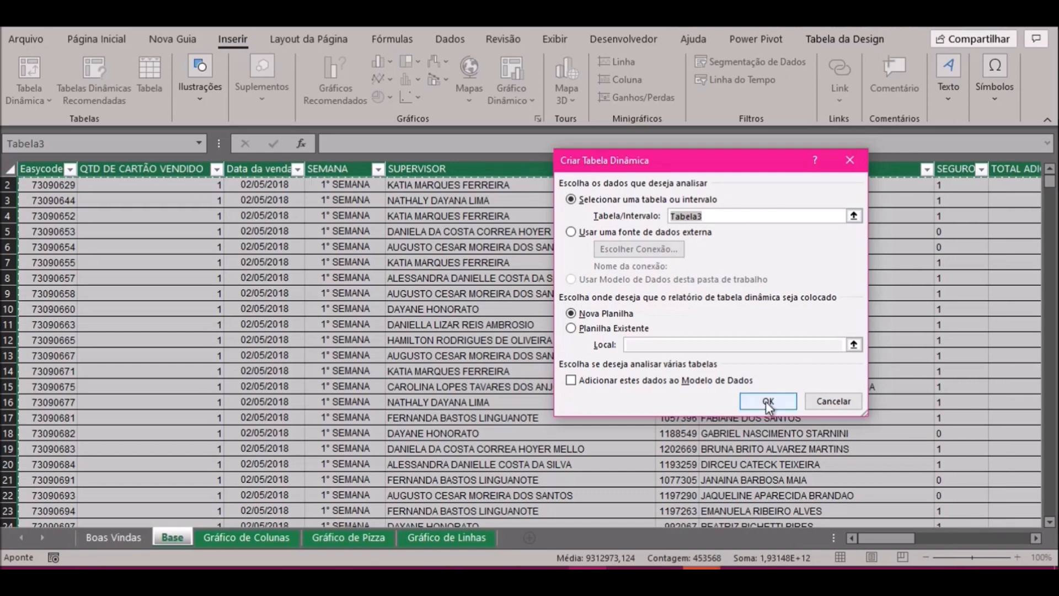
left_click(833, 401)
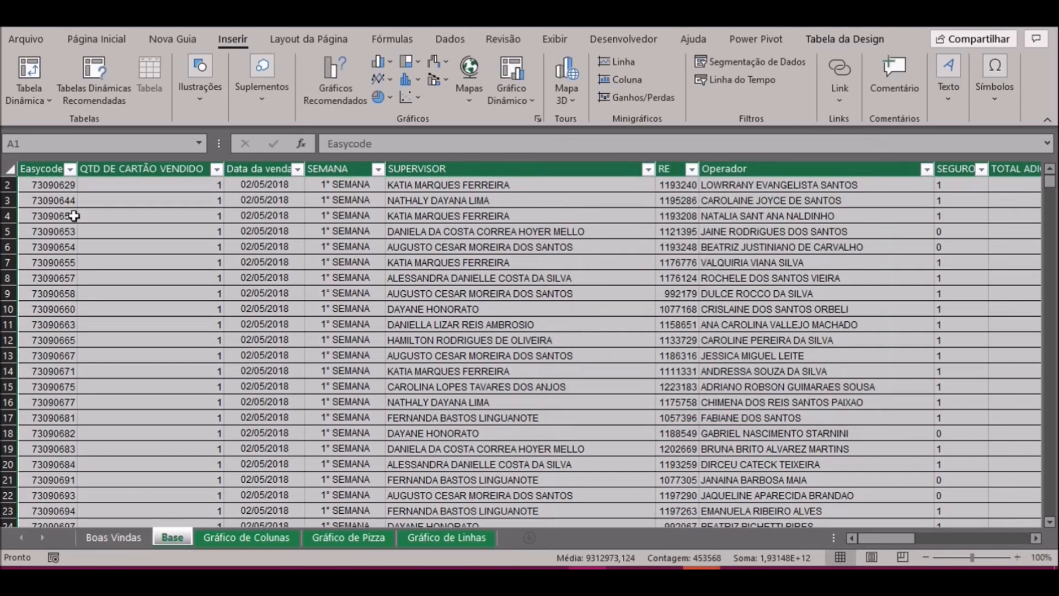
left_click(33, 70)
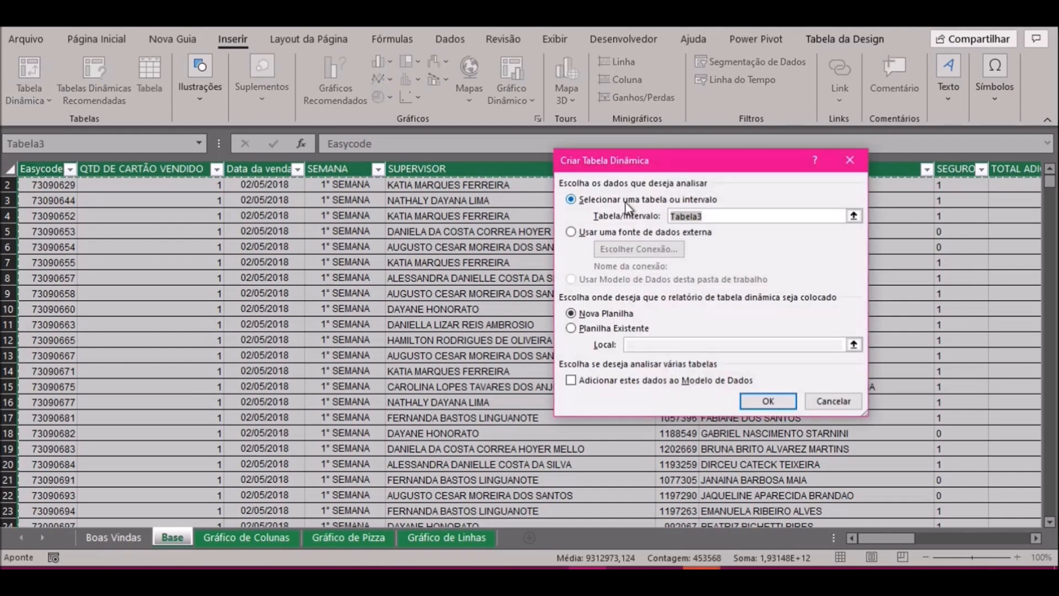
left_click(772, 402)
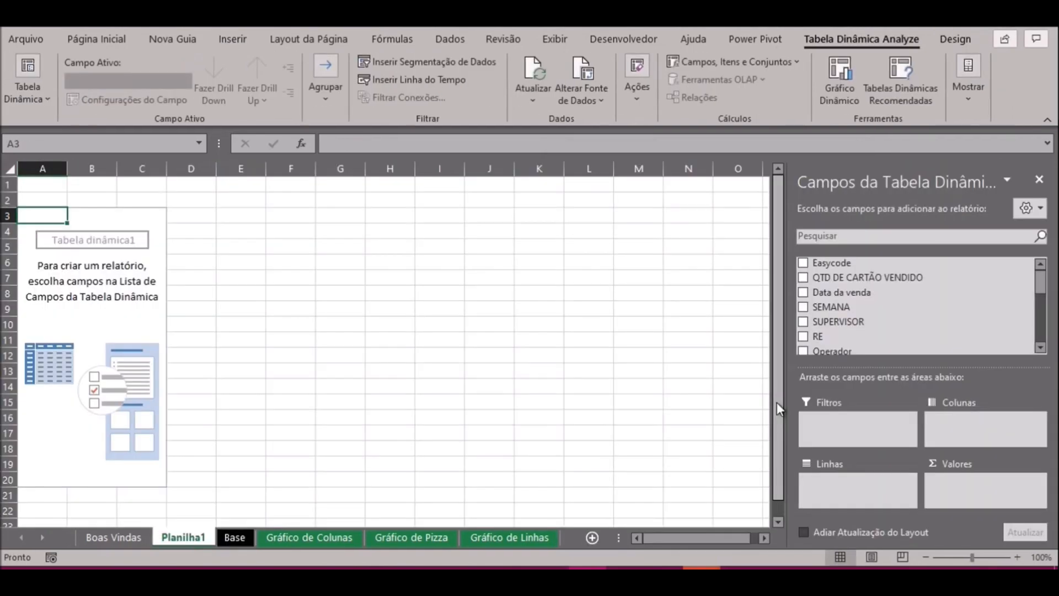